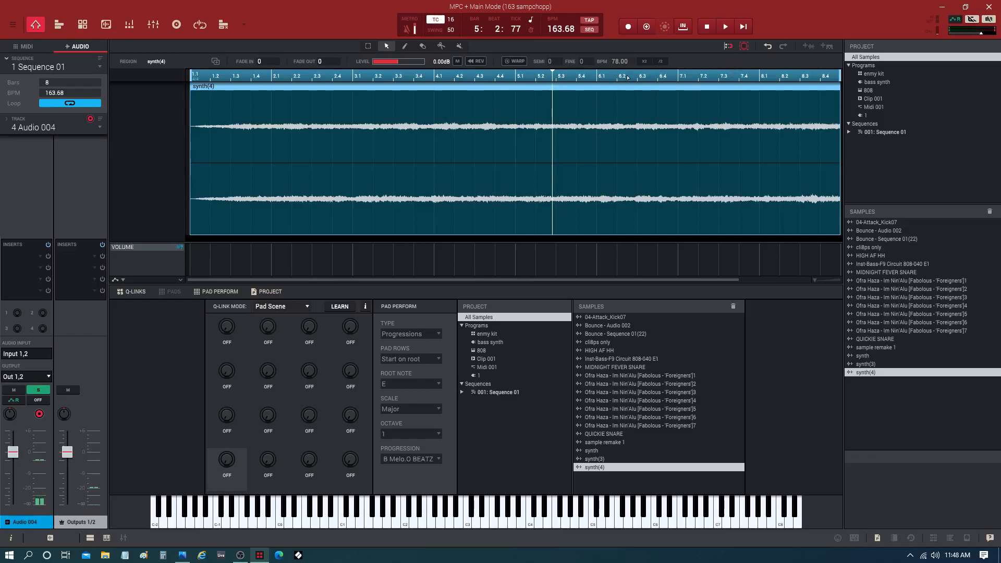
# Step: Split the synth(4) audio region at position 1.3
pyautogui.click(740, 29)
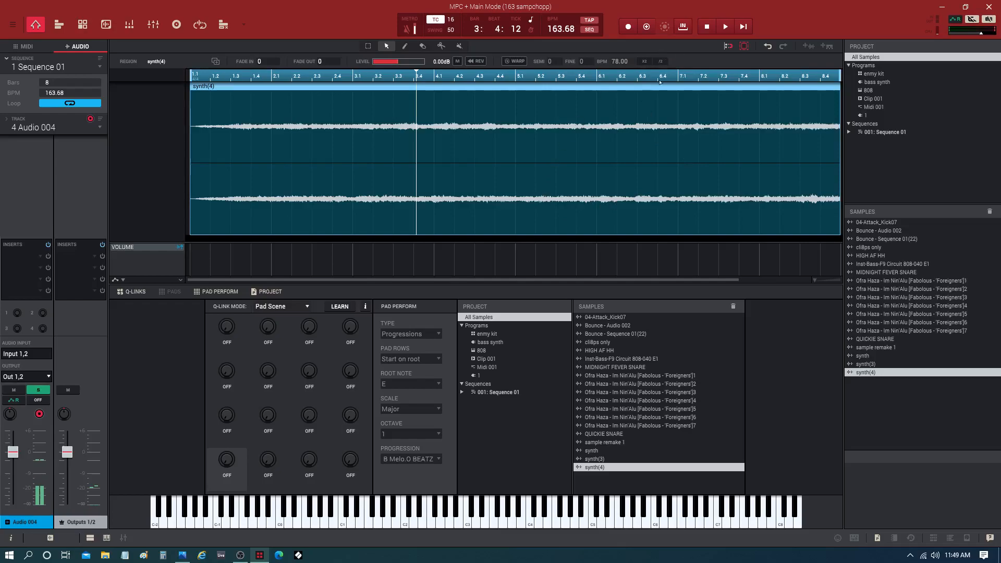
pyautogui.click(441, 46)
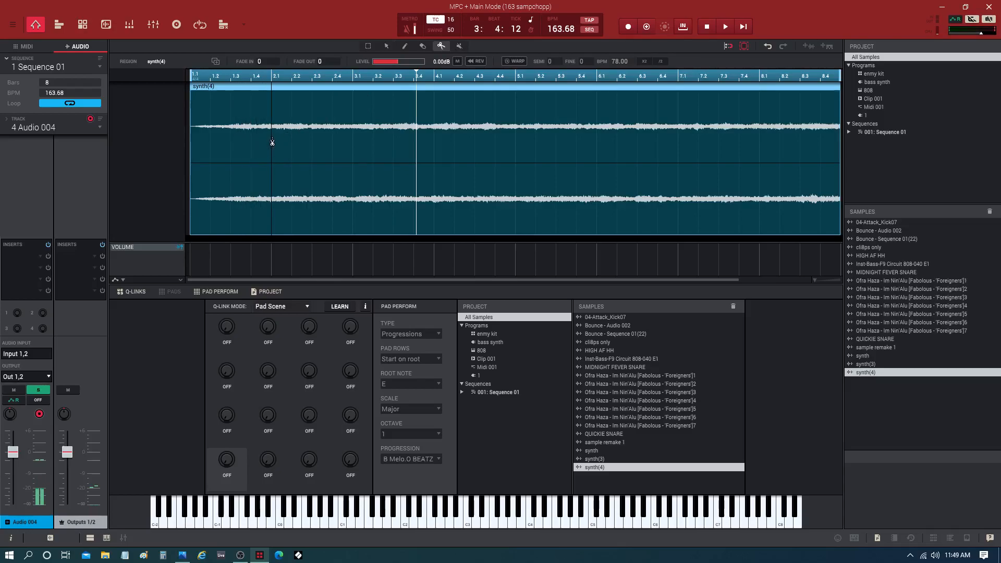
pyautogui.click(231, 145)
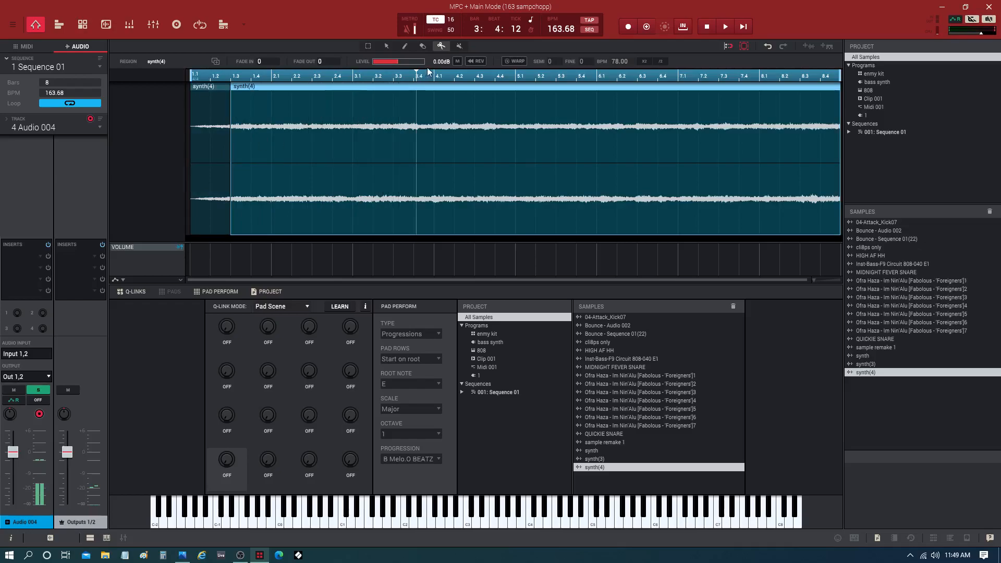
pyautogui.click(387, 46)
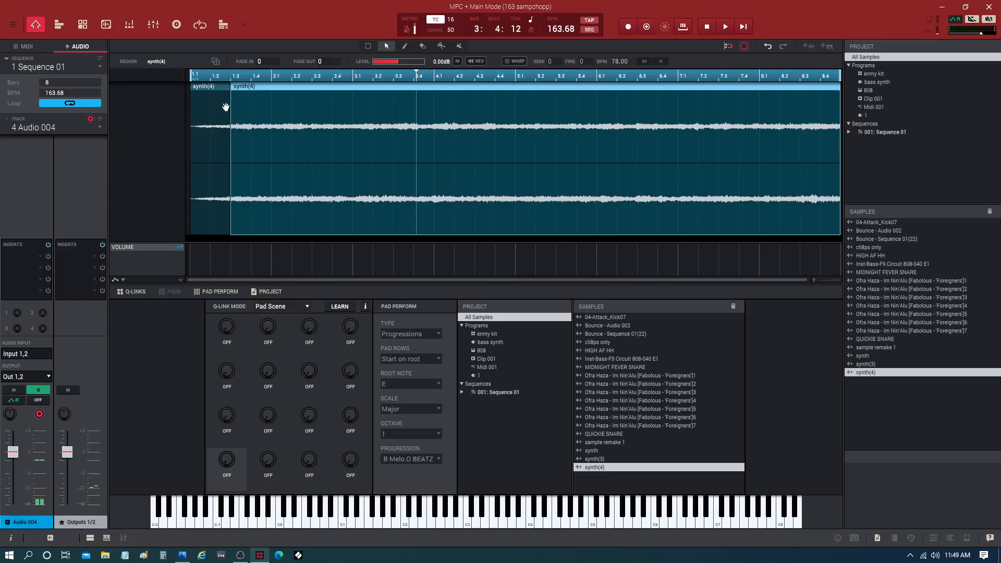
# Step: Try deleting the opening slice before 1.3, and undo the deletion
pyautogui.click(219, 86)
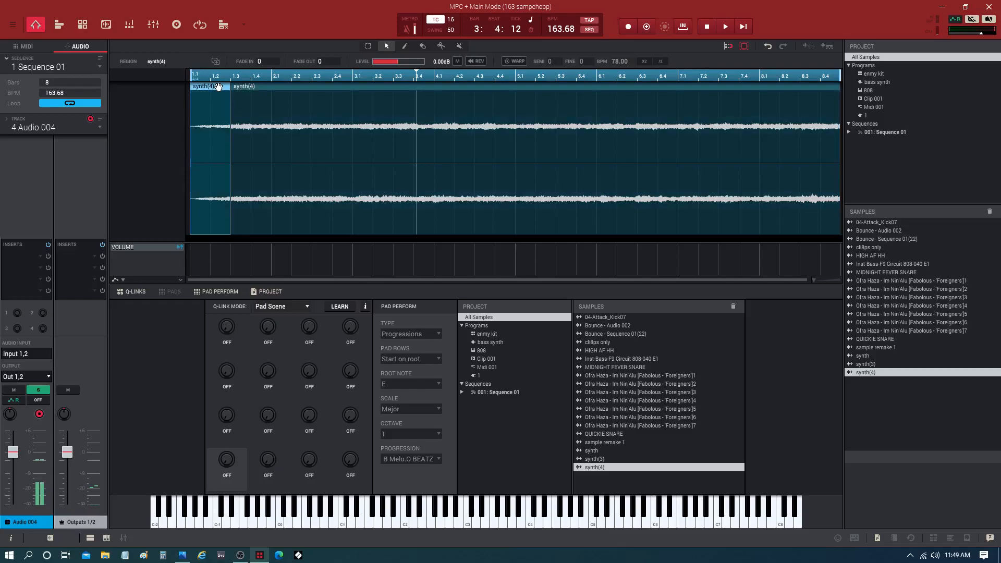
pyautogui.press('Delete')
pyautogui.click(249, 88)
pyautogui.moveTo(249, 88)
pyautogui.mouseDown()
pyautogui.moveTo(209, 96)
pyautogui.moveTo(252, 103)
pyautogui.mouseUp()
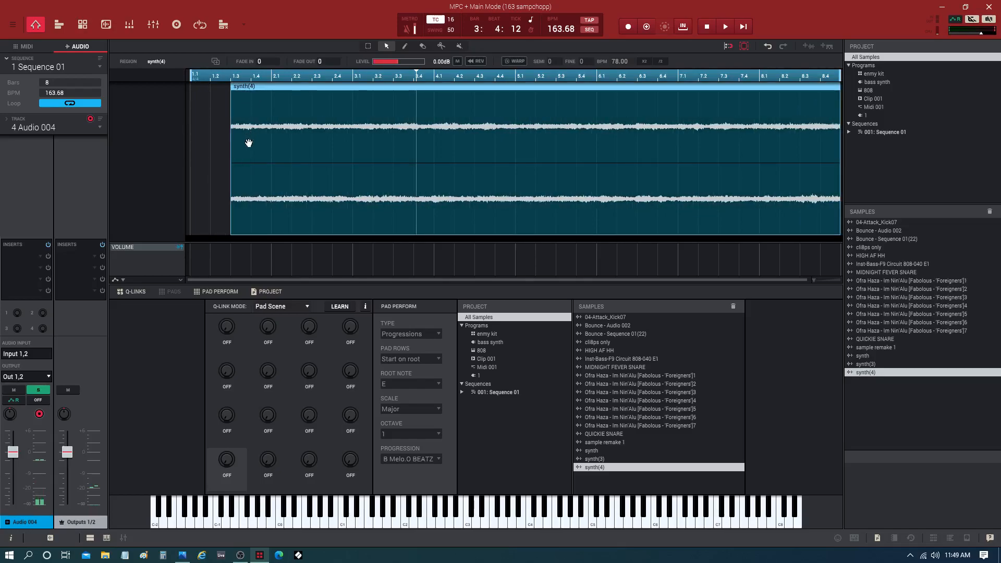
pyautogui.hotkey('ctrl', 'z')
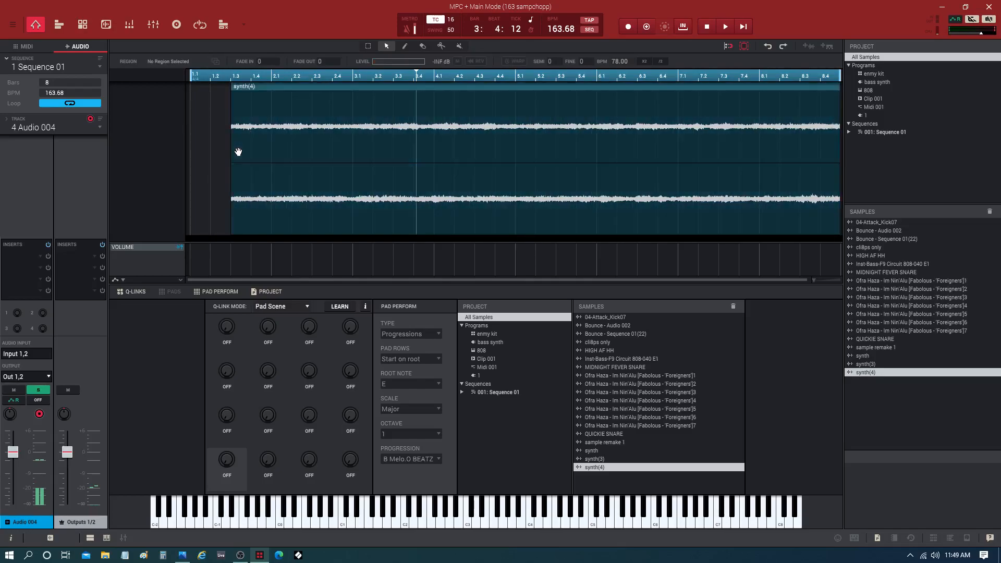
pyautogui.hotkey('ctrl', 'z')
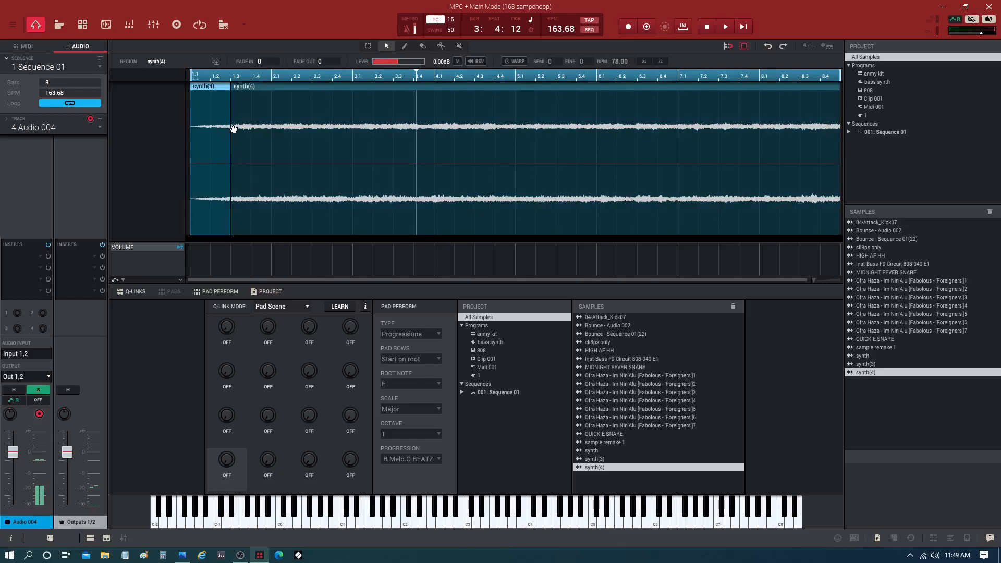
# Step: Split the remaining synth(4) audio at 1.4 and delete the opening slice before 1.3
pyautogui.click(441, 46)
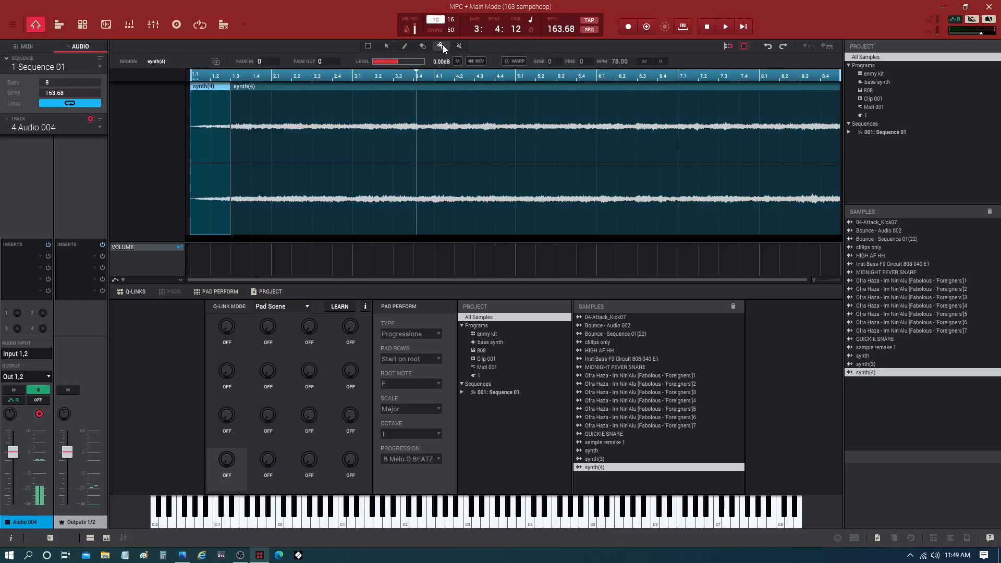
pyautogui.click(250, 133)
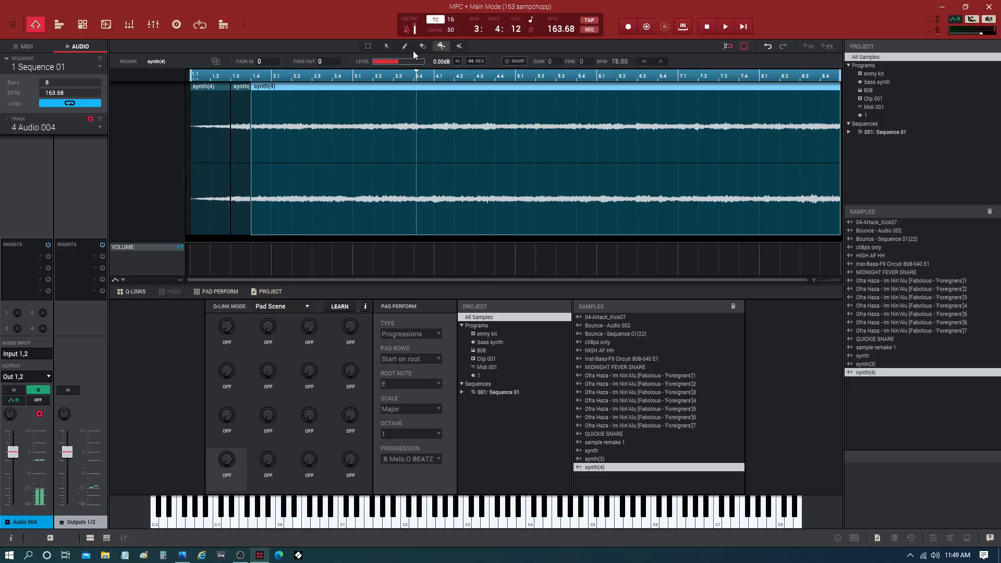
pyautogui.click(386, 46)
pyautogui.click(210, 91)
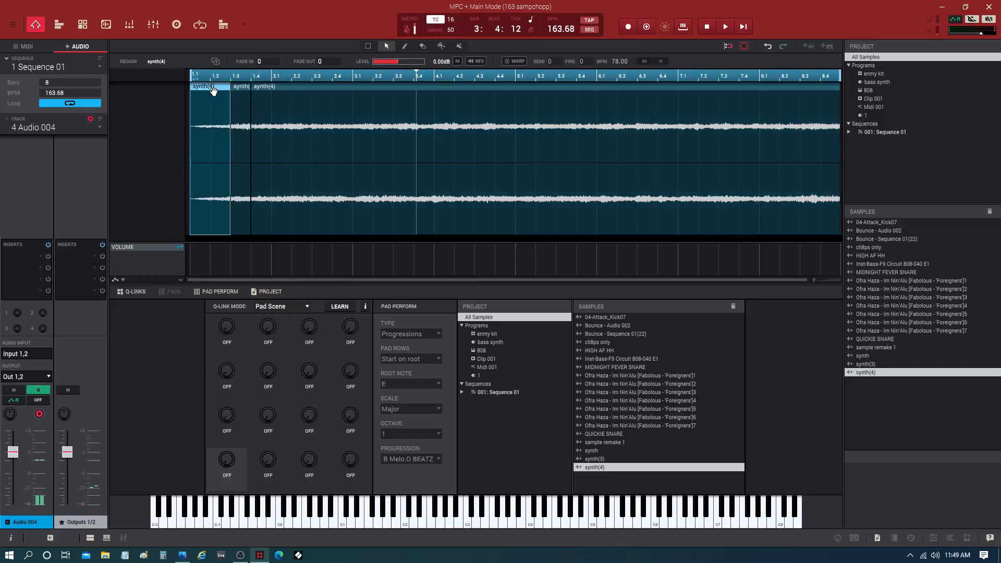
pyautogui.press('Delete')
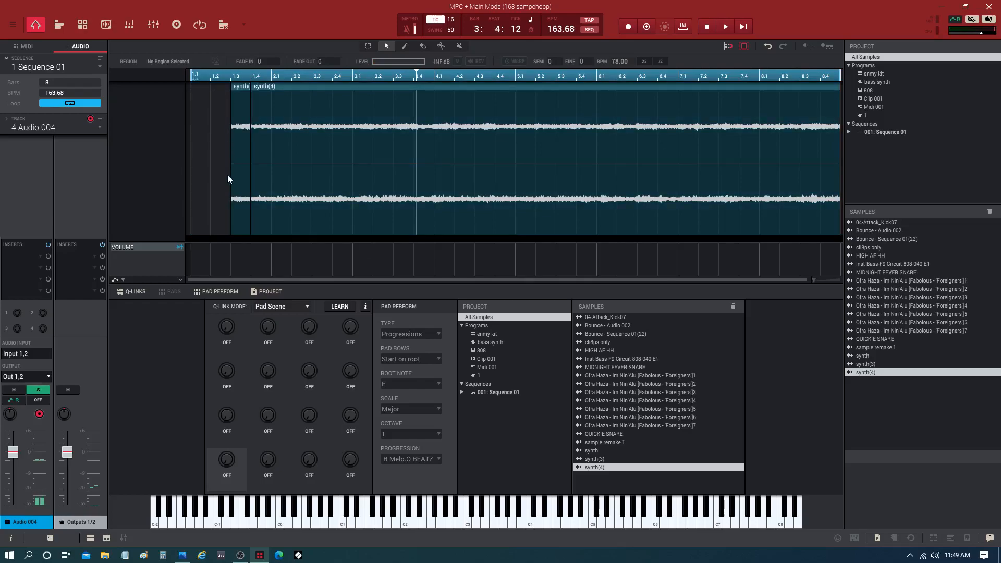
# Step: Move the short slice to 1.1, fill 1.2 and 1.3 with copies of it, and play the result
pyautogui.moveTo(242, 92); pyautogui.dragTo(198, 99)
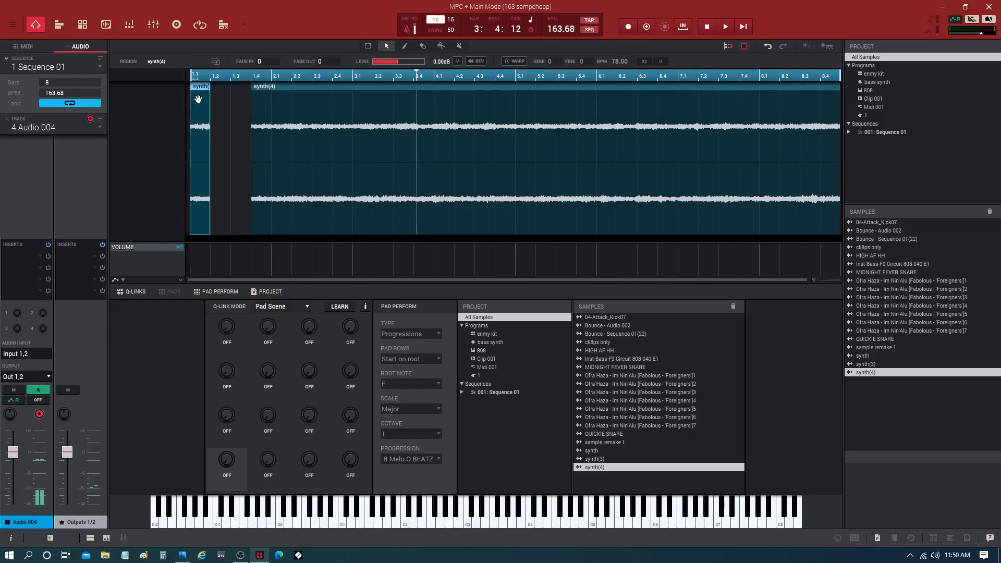
pyautogui.moveTo(200, 86); pyautogui.dragTo(239, 89)
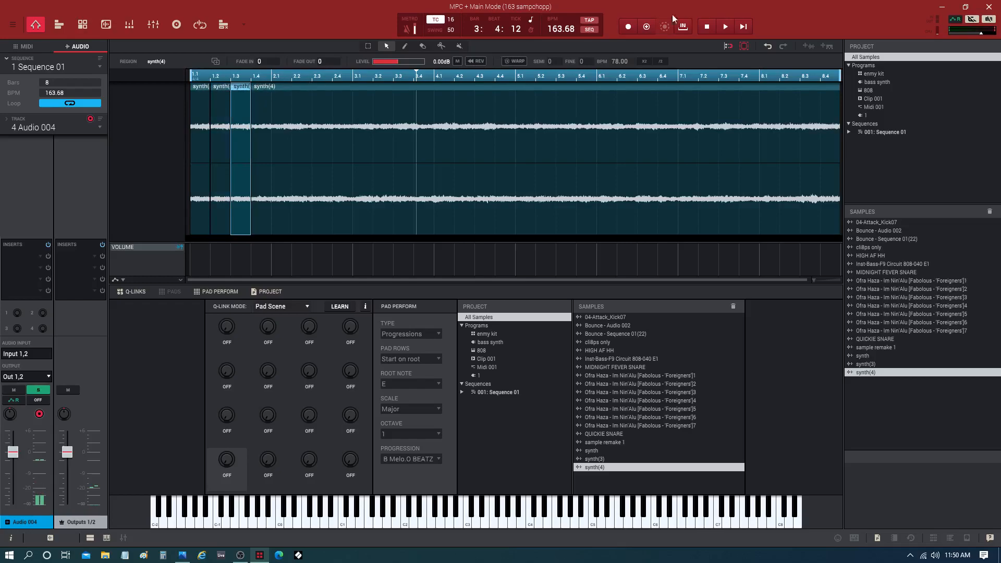
pyautogui.click(707, 24)
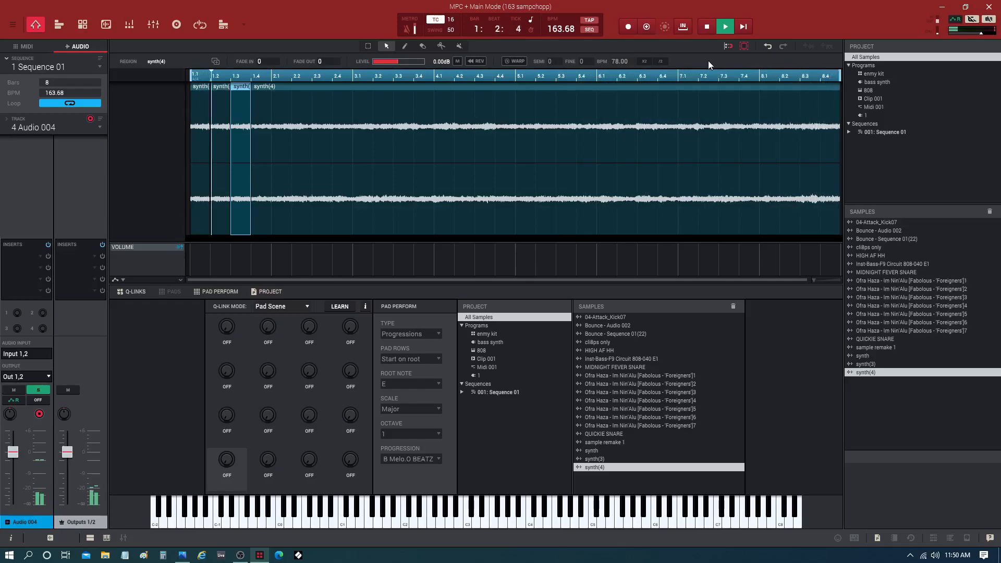
pyautogui.press('space')
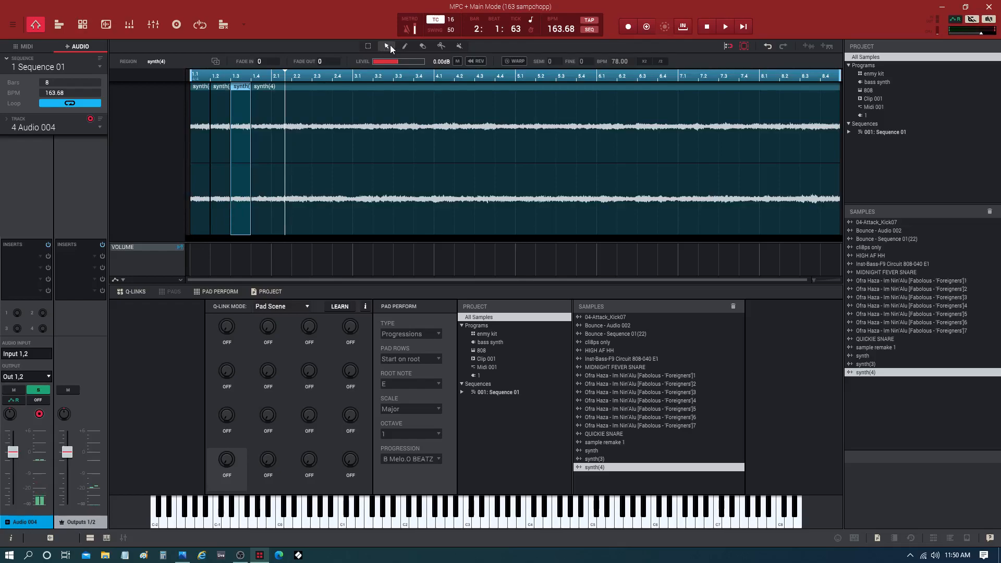
# Step: Time-stretch the slice at 1.3 back to 1.1 so it fills the first three beats, and audition it
pyautogui.click(230, 209)
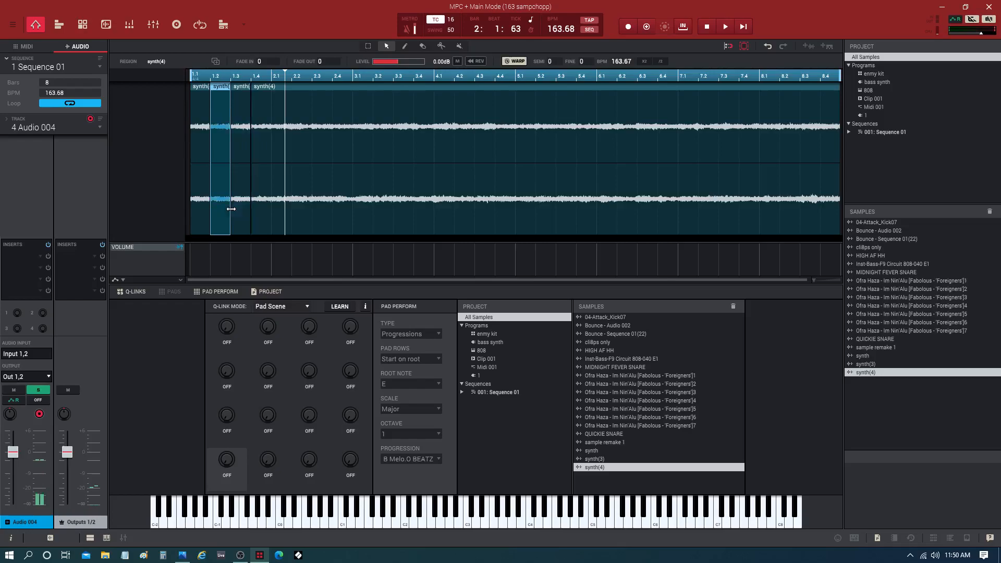
pyautogui.click(243, 87)
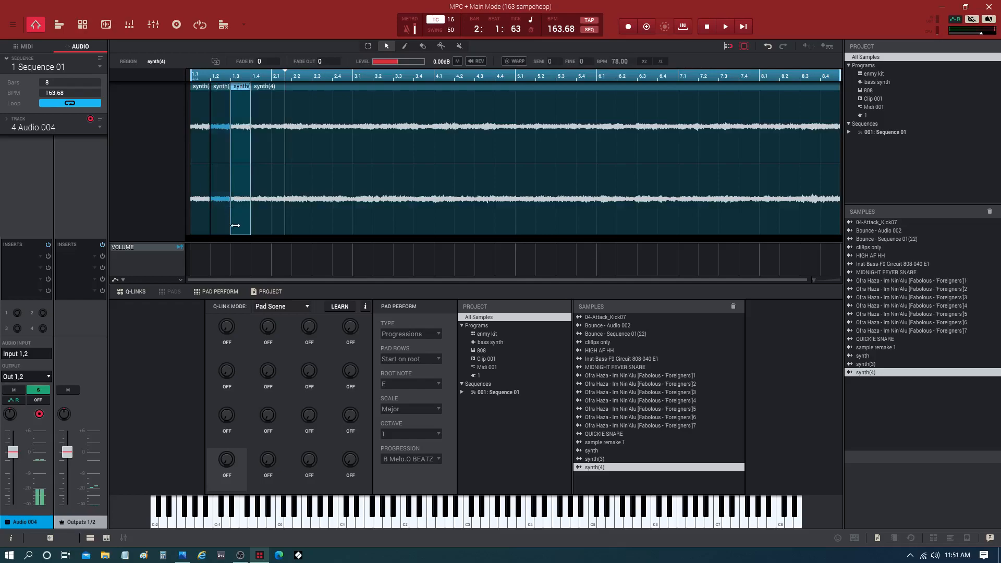
pyautogui.moveTo(235, 225); pyautogui.dragTo(190, 227)
pyautogui.press('space')
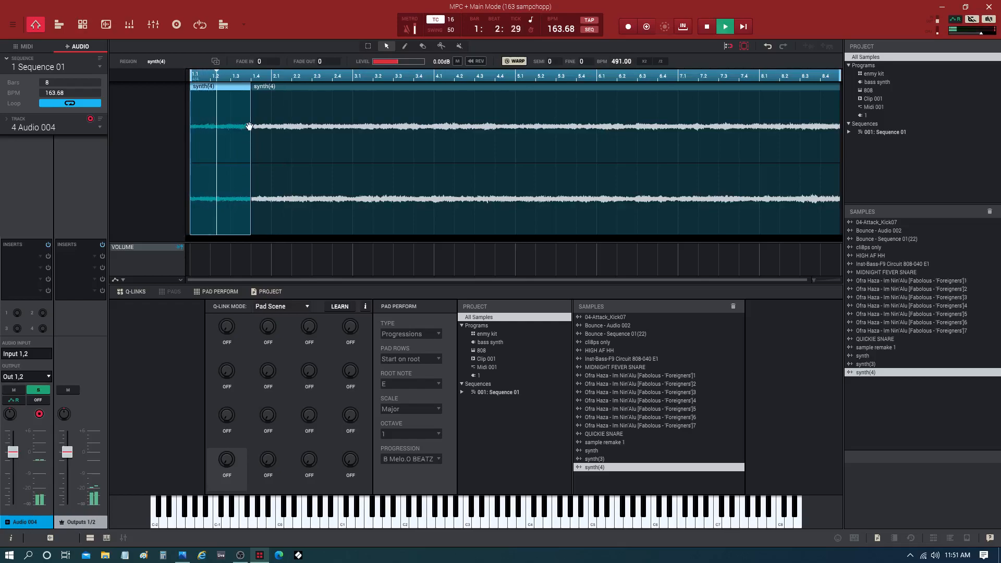
pyautogui.press('space')
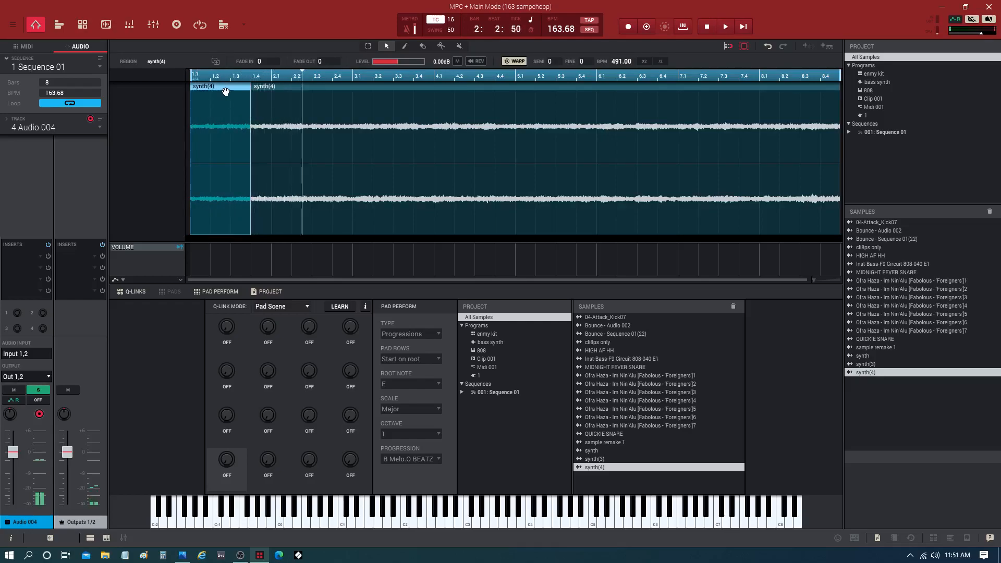
# Step: Lower the stretched slice's pitch to SEMI -19 and FINE -15 while auditioning it
pyautogui.click(226, 91)
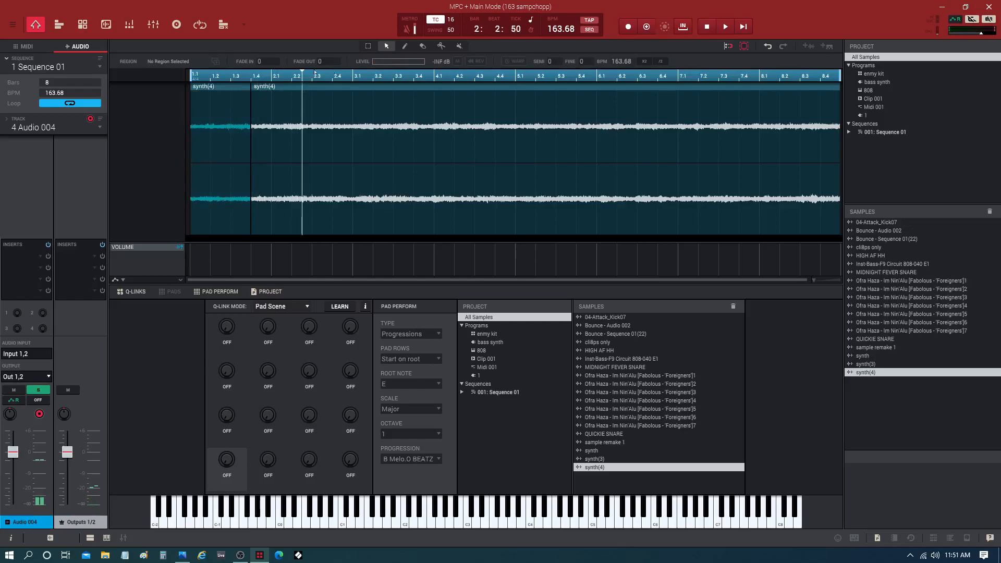
pyautogui.click(205, 86)
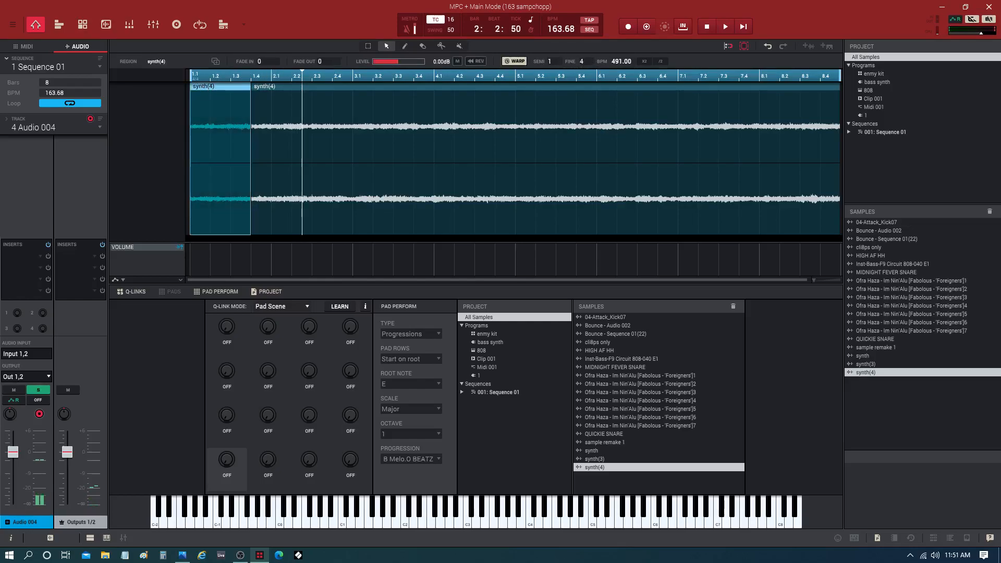
pyautogui.press('space')
pyautogui.moveTo(584, 61); pyautogui.dragTo(556, 61)
pyautogui.press('space')
pyautogui.press('space')
pyautogui.press('space')
pyautogui.press('space')
pyautogui.press('space')
pyautogui.press('space')
pyautogui.press('space')
pyautogui.press('space')
pyautogui.press('space')
pyautogui.press('space')
pyautogui.press('space')
pyautogui.press('space')
pyautogui.press('space')
pyautogui.press('space')
pyautogui.press('space')
pyautogui.press('space')
pyautogui.press('space')
pyautogui.press('space')
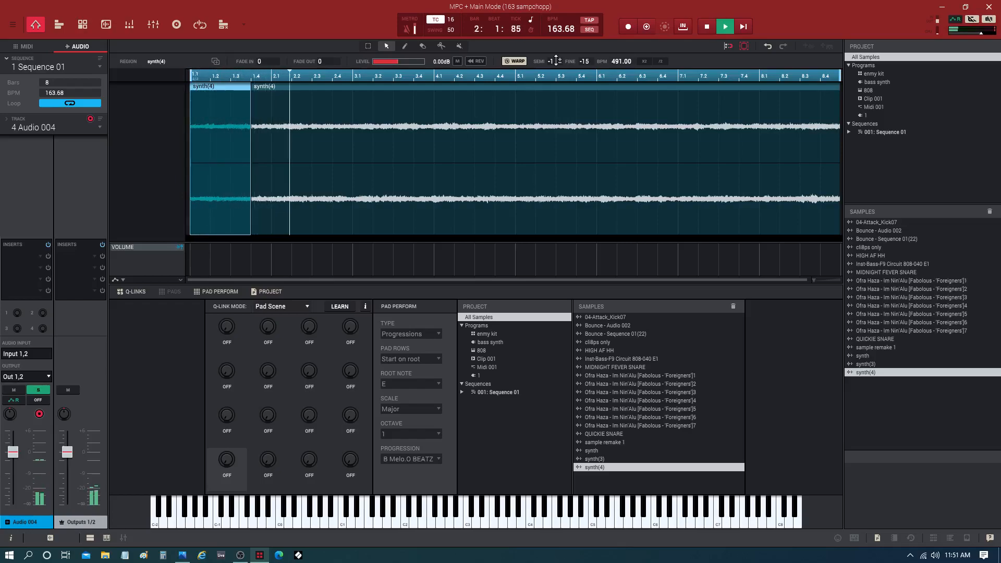
pyautogui.press('space')
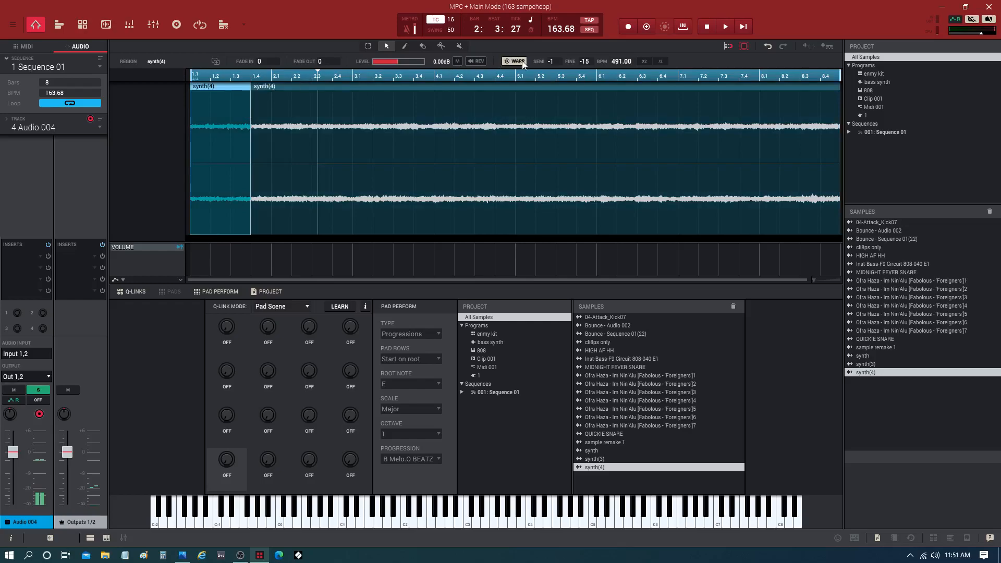
pyautogui.press('space')
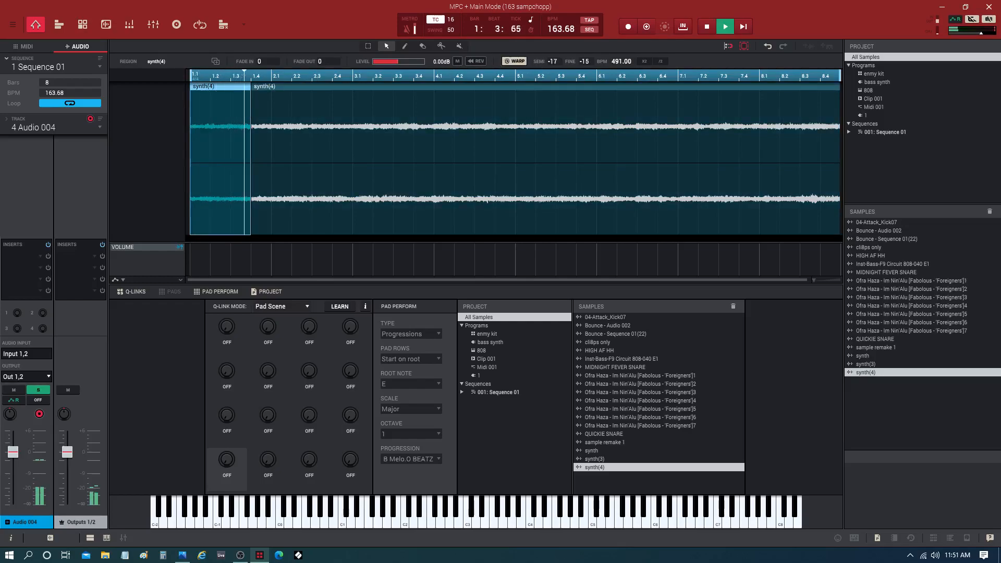
pyautogui.press('space')
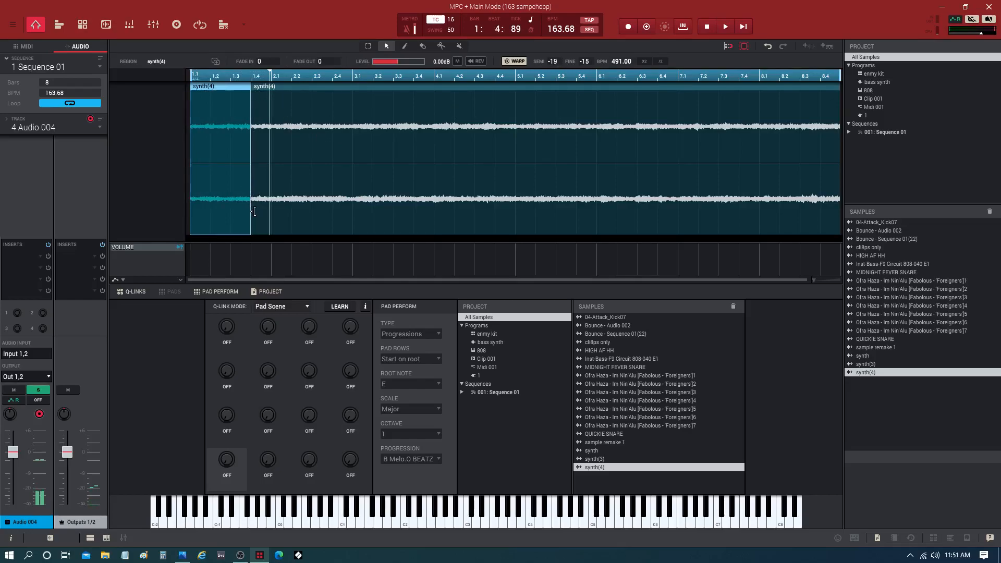
# Step: Try time-stretching the pitched slice to the end of bar 8, audition it, and undo the stretch
pyautogui.moveTo(249, 215); pyautogui.dragTo(360, 206)
pyautogui.moveTo(468, 203); pyautogui.dragTo(836, 206)
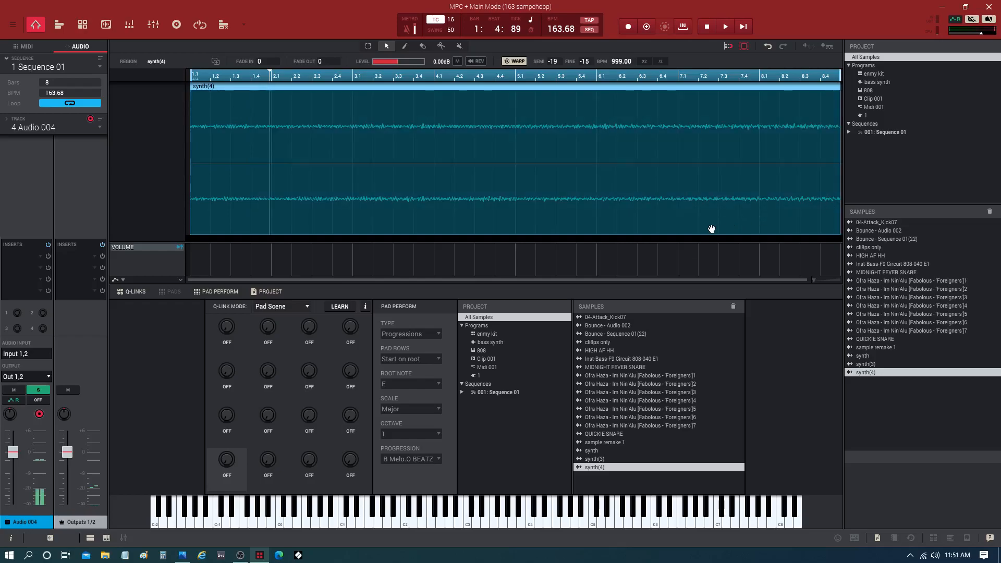
pyautogui.press('space')
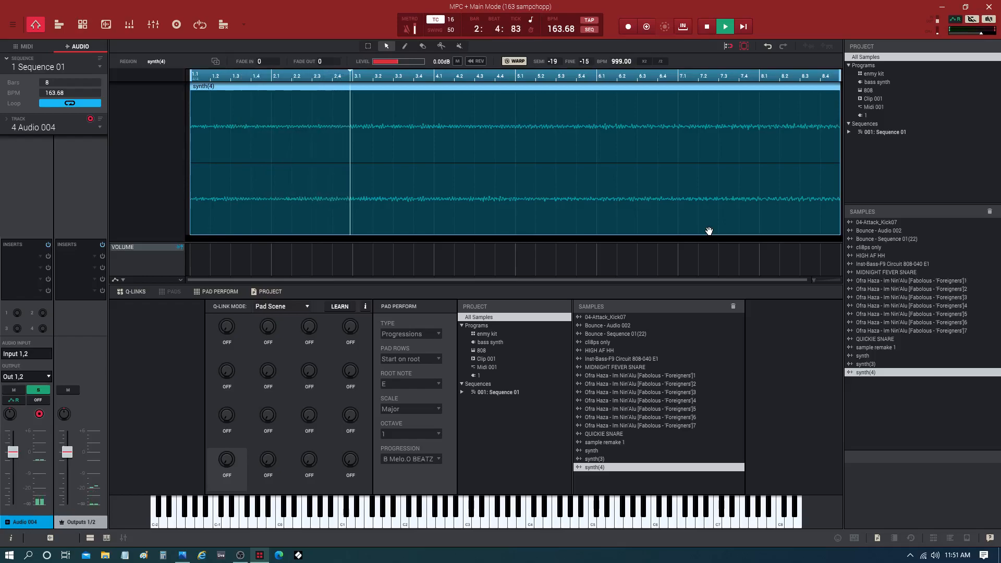
pyautogui.press('space')
pyautogui.press('space')
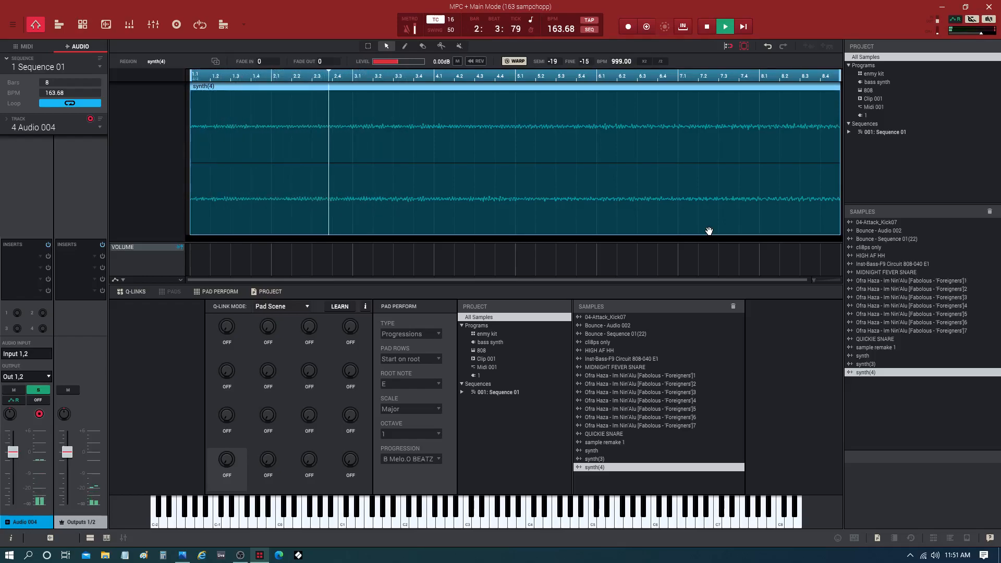
pyautogui.press('space')
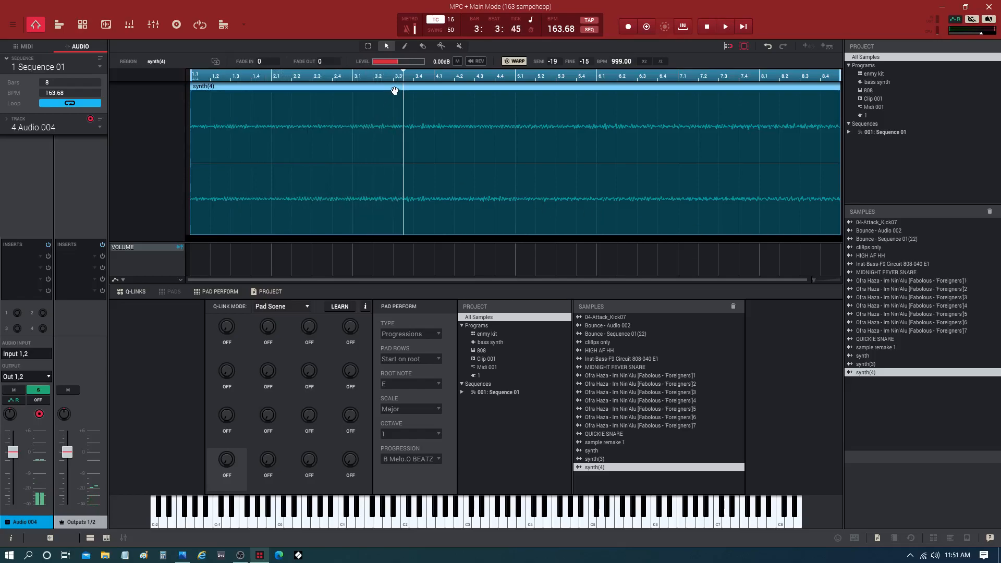
pyautogui.hotkey('ctrl', 'z')
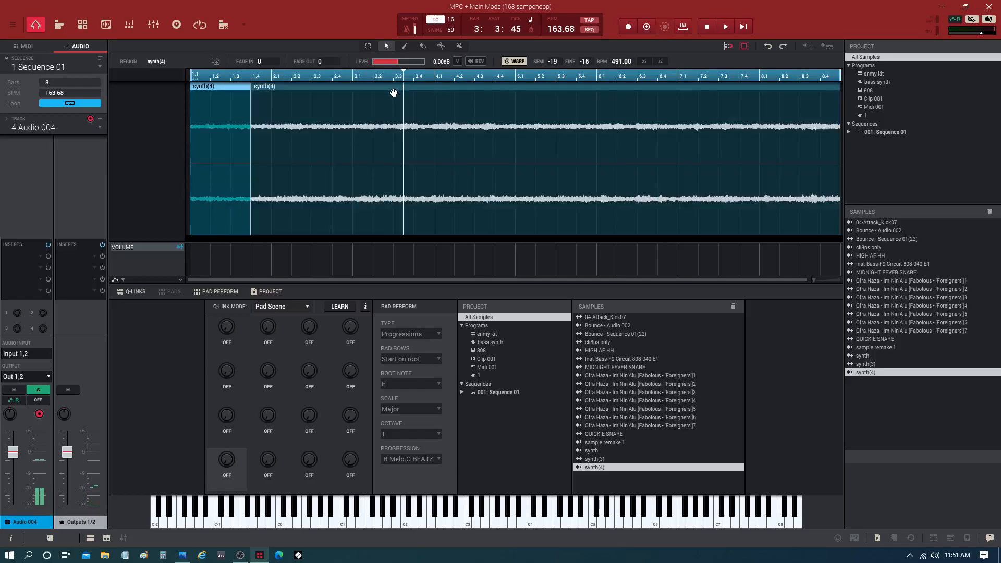
# Step: Delete the slice before 1.4, time-stretch the remaining region's start back to 1.1, and play the sequence
pyautogui.click(219, 90)
pyautogui.press('Delete')
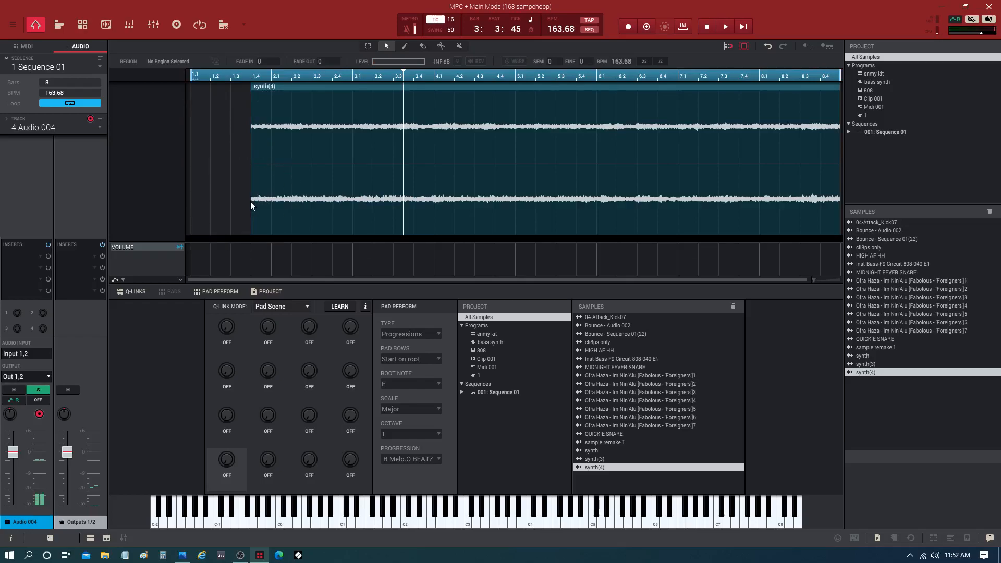
pyautogui.click(295, 89)
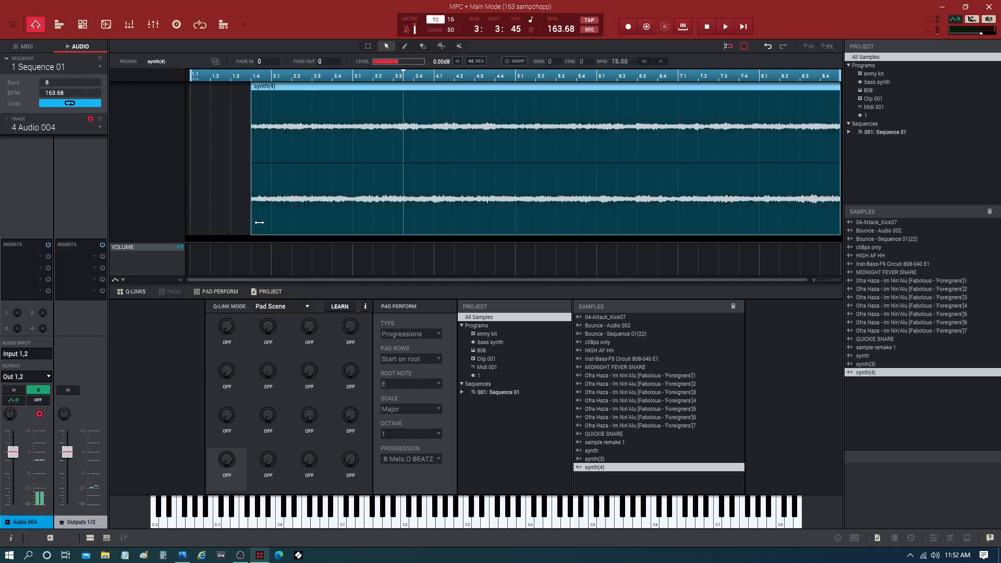
pyautogui.moveTo(258, 222); pyautogui.dragTo(184, 221)
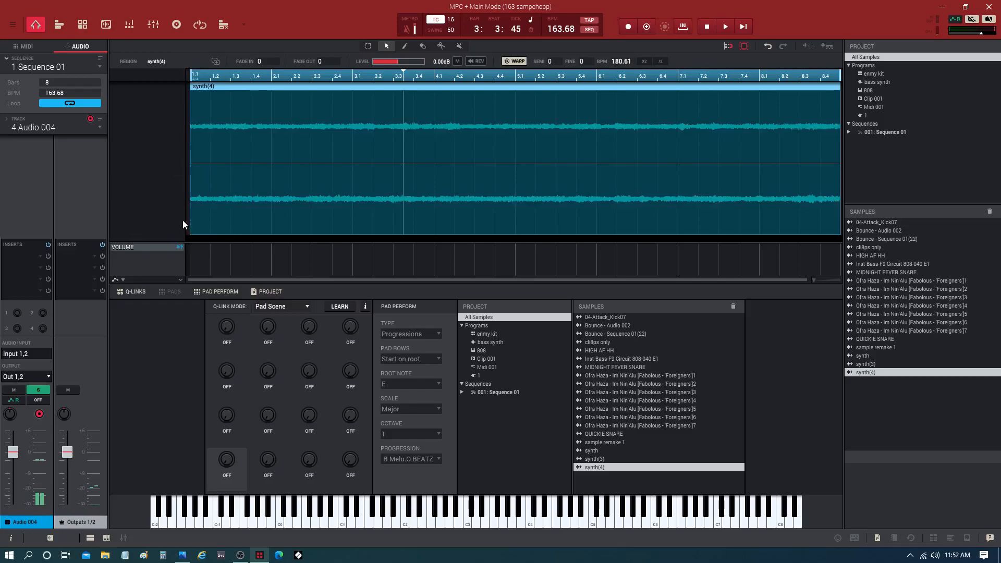
pyautogui.press('space')
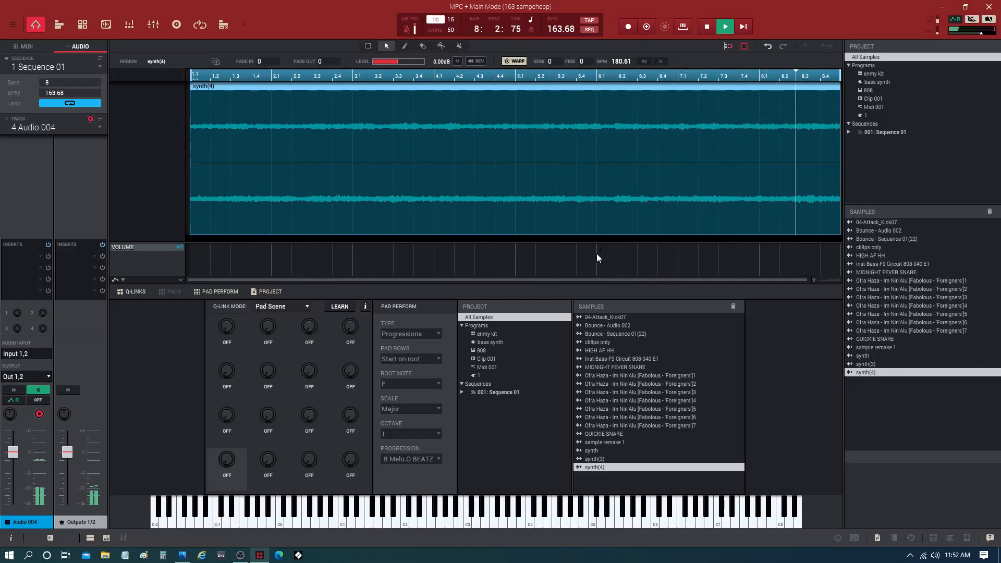
# Step: Stop playback and inspect the waveforms of the synth(3), synth(4) and synth samples in Sample Edit
pyautogui.press('space')
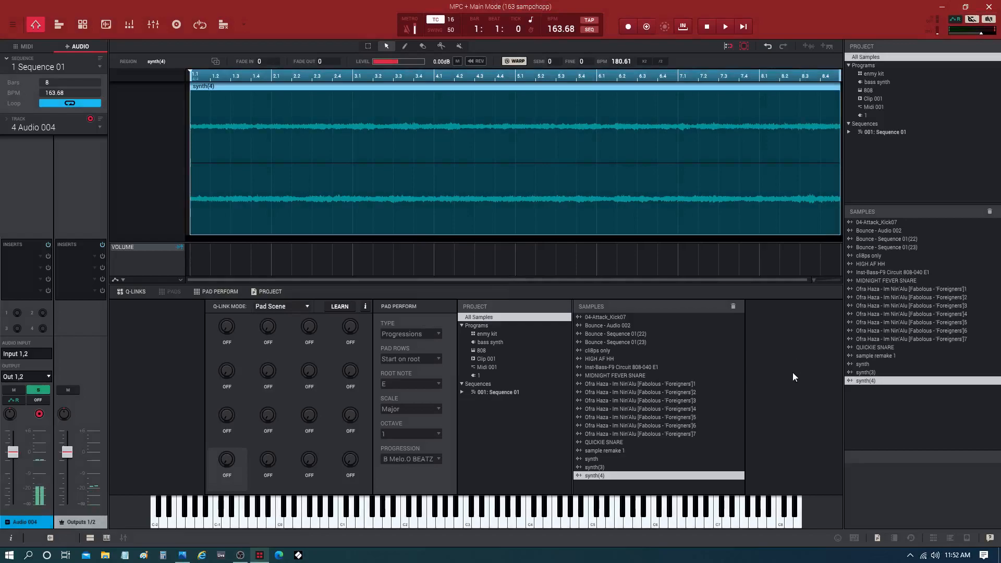
pyautogui.click(872, 363)
pyautogui.doubleClick(870, 371)
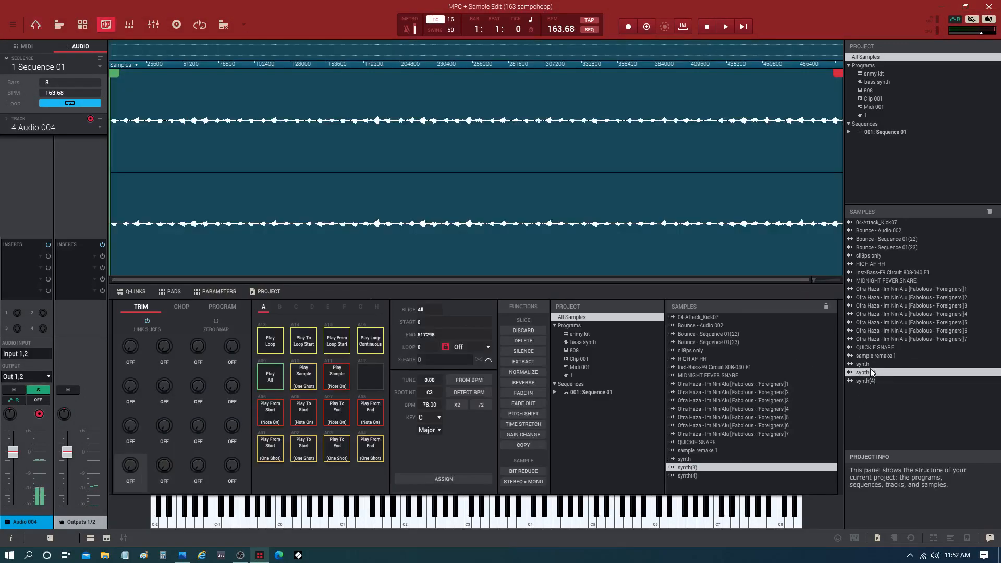
pyautogui.click(867, 381)
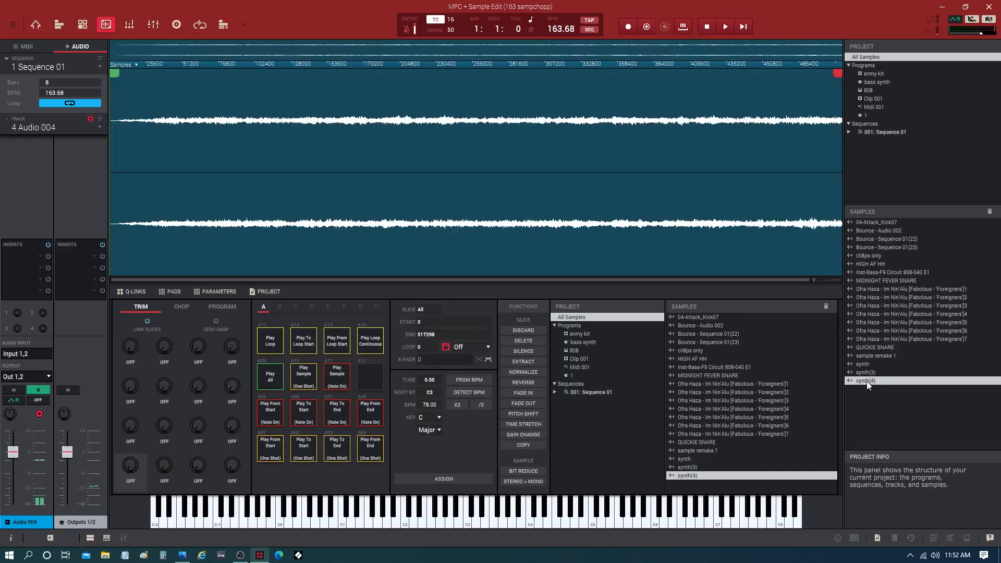
pyautogui.click(867, 371)
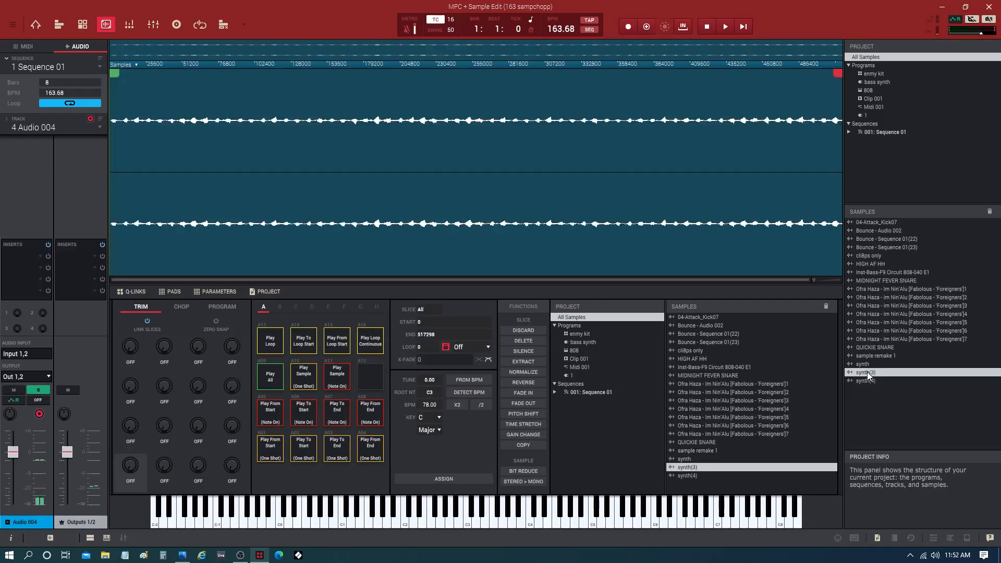
pyautogui.click(867, 363)
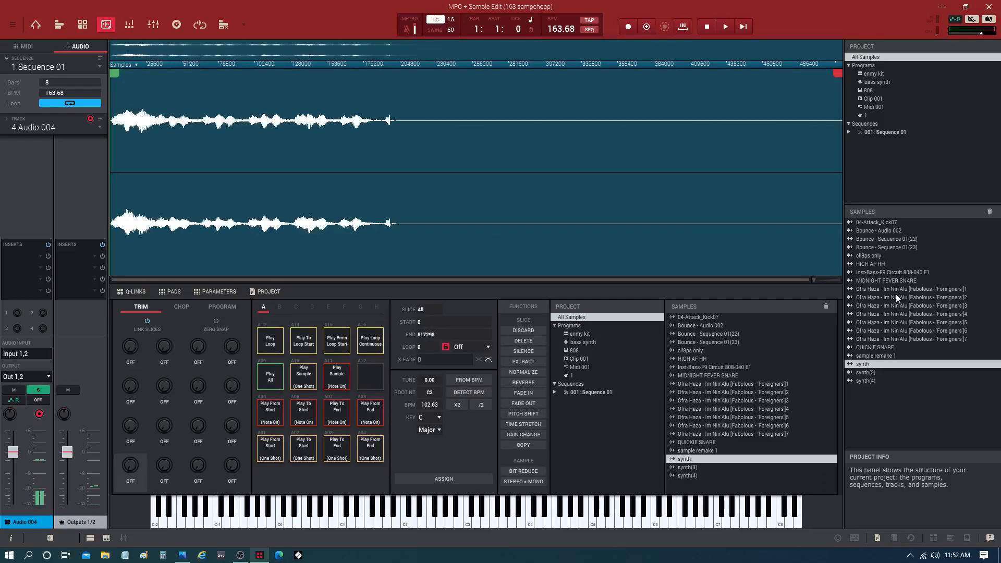
# Step: Open the Bounce - Sequence 01(23) sample in Sample Edit and audition it as a continuous loop
pyautogui.click(866, 246)
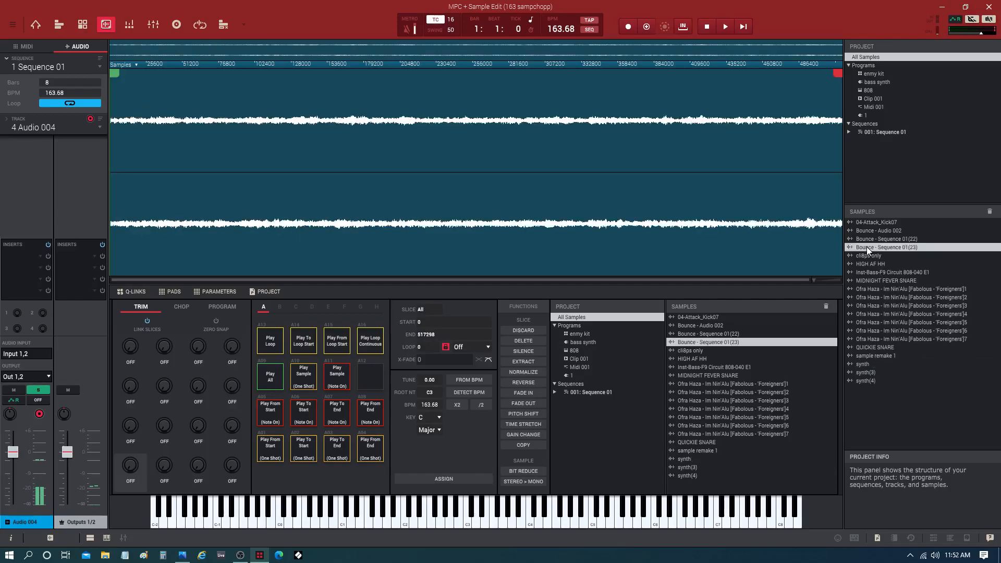
pyautogui.click(369, 340)
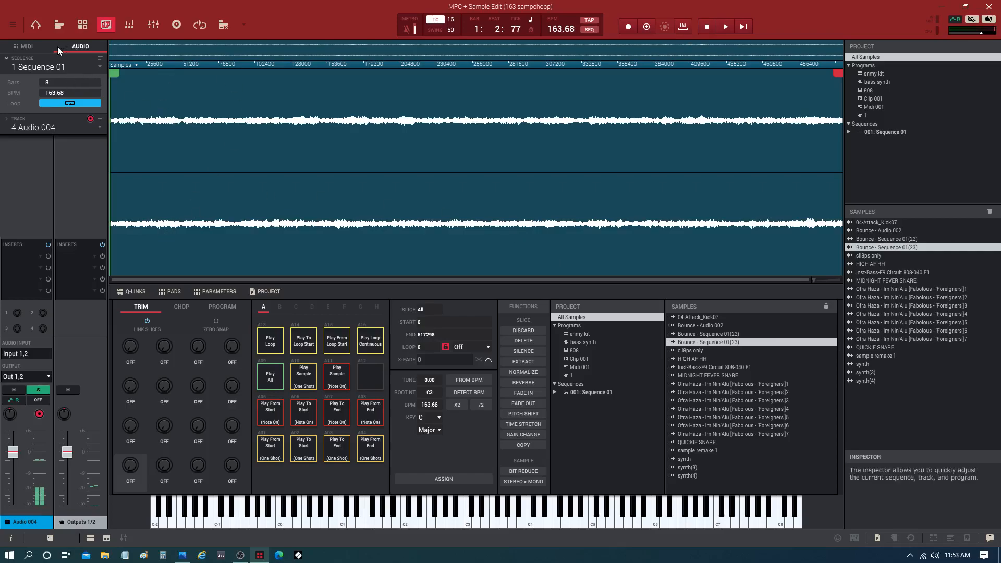
# Step: Return to the audio track Audio 004 and show it in Program Edit mode
pyautogui.click(33, 48)
pyautogui.click(71, 44)
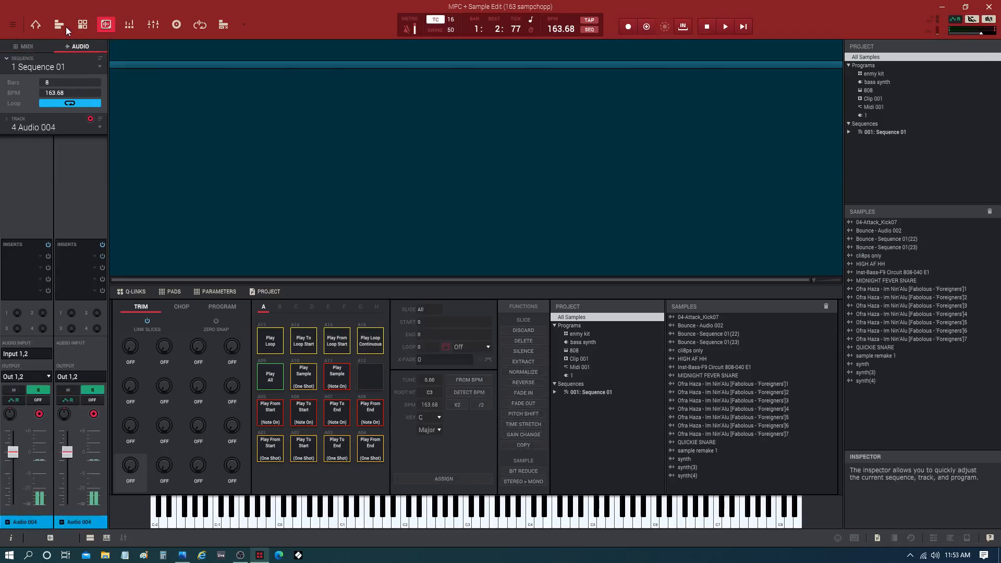
pyautogui.click(82, 25)
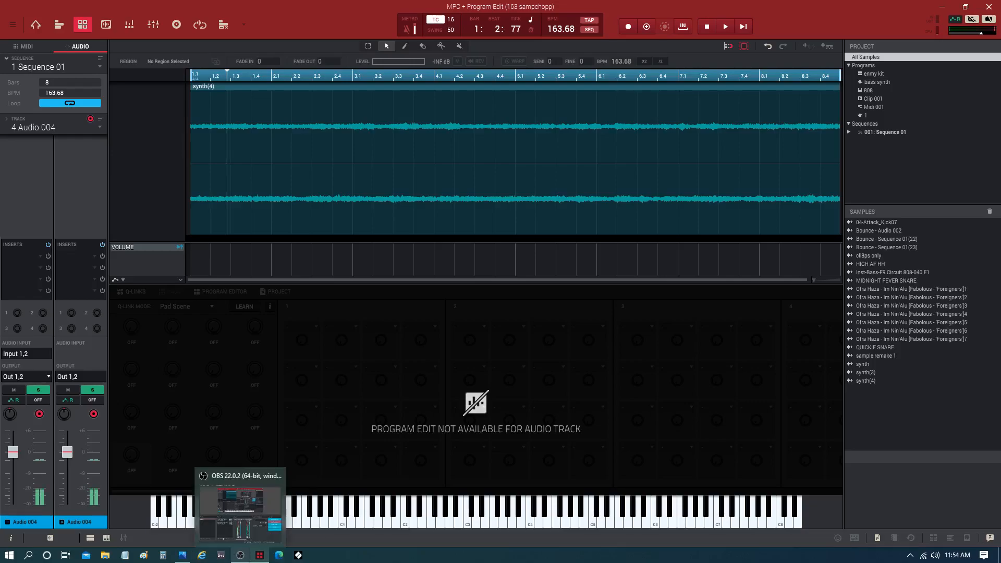
pyautogui.moveTo(255, 561)
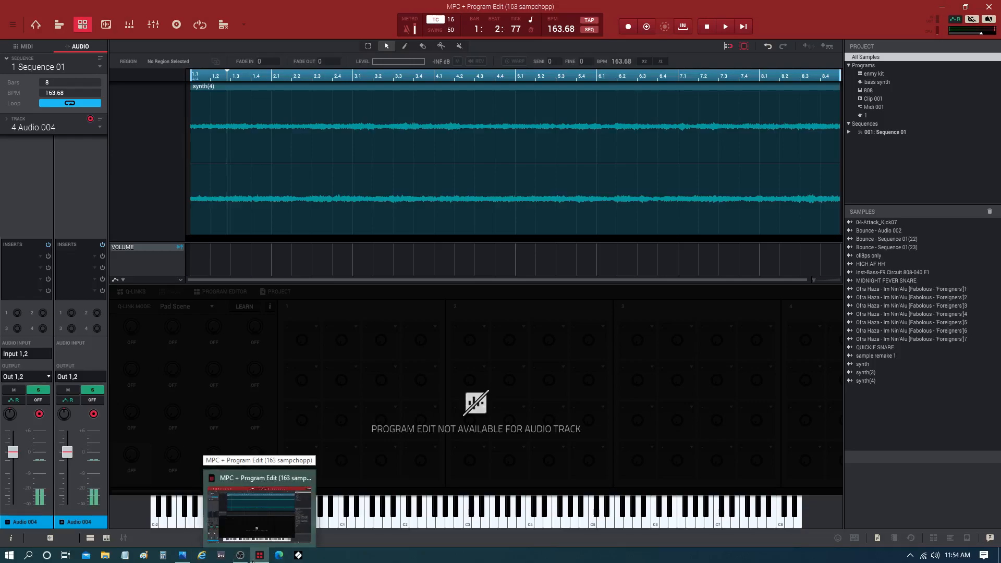